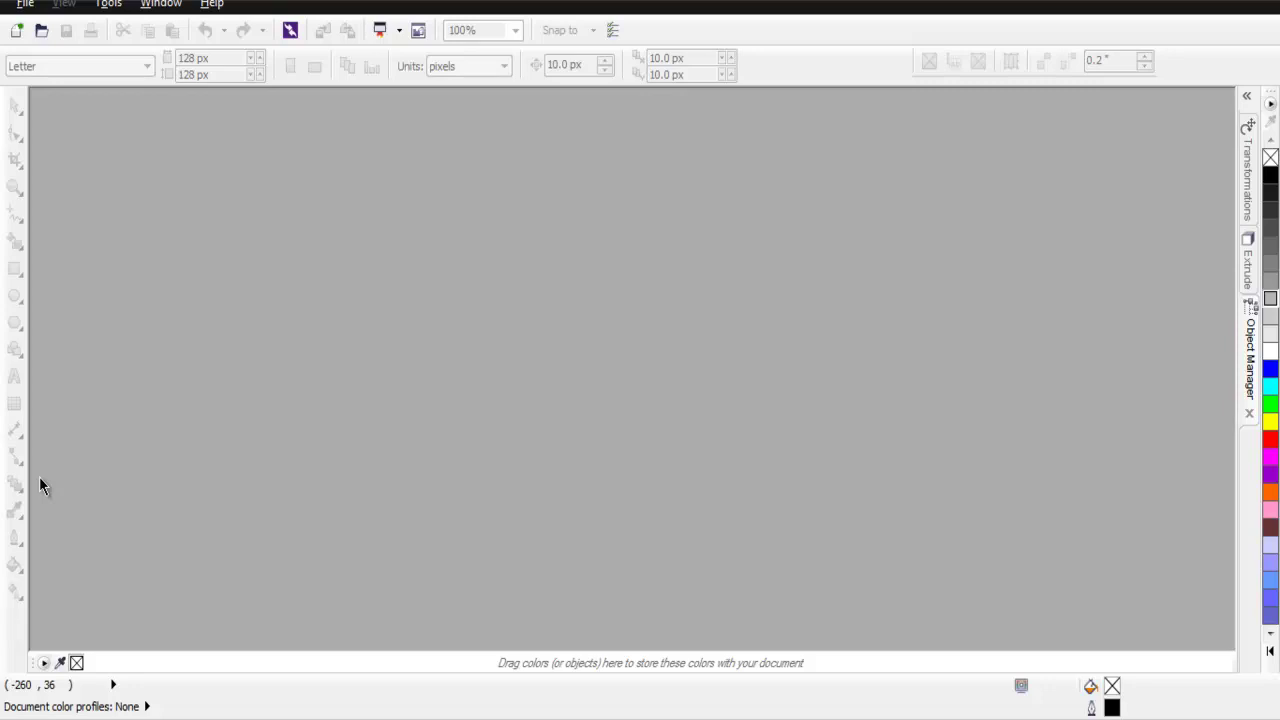
Create a new 128 × 128 px RGB document
{"action": "left_click", "coordinate": [16, 30]}
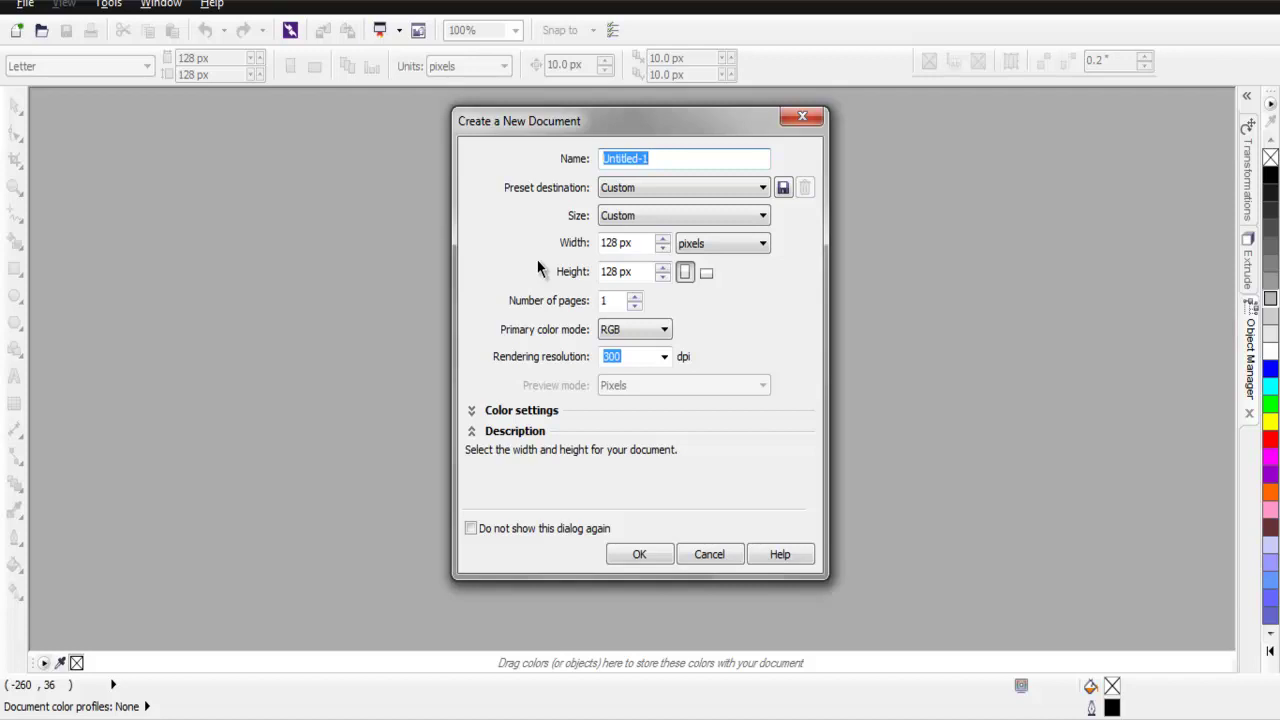
{"action": "left_click", "coordinate": [639, 556]}
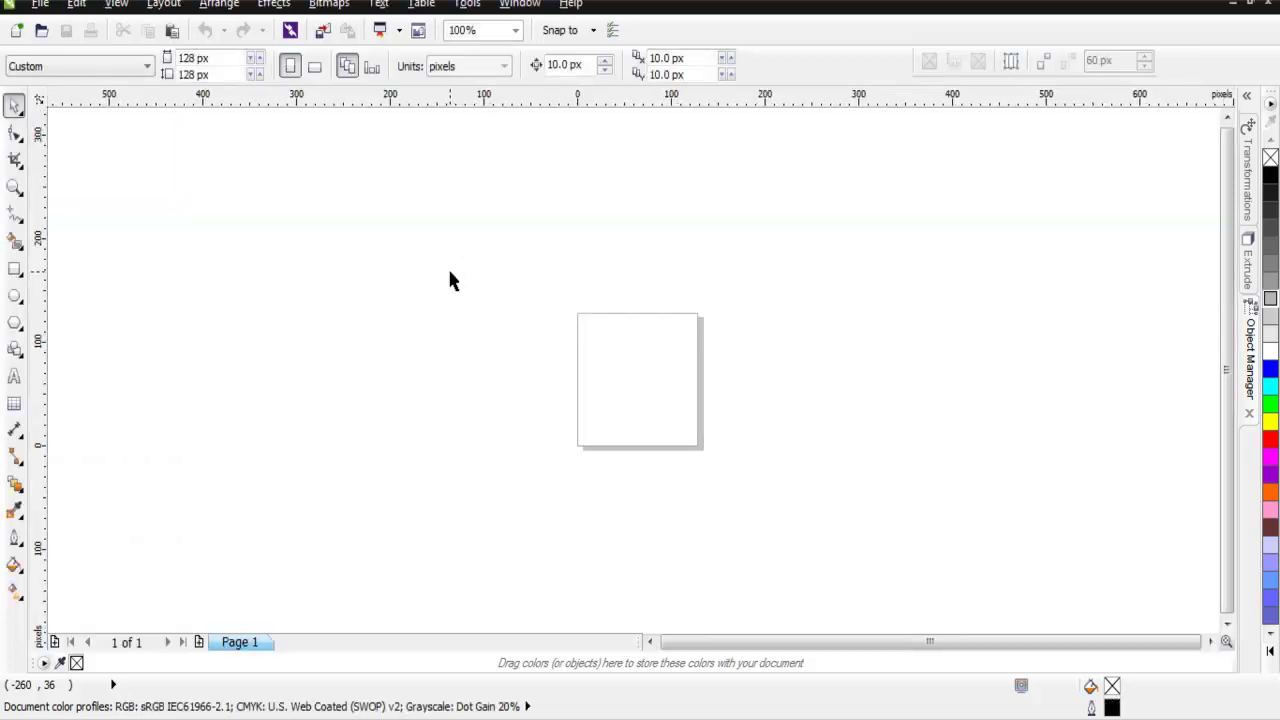
Zoom in on the blank page to 400%, then back out to 200%
{"action": "left_click", "coordinate": [14, 187]}
{"action": "left_click", "coordinate": [700, 394]}
{"action": "left_click", "coordinate": [708, 380]}
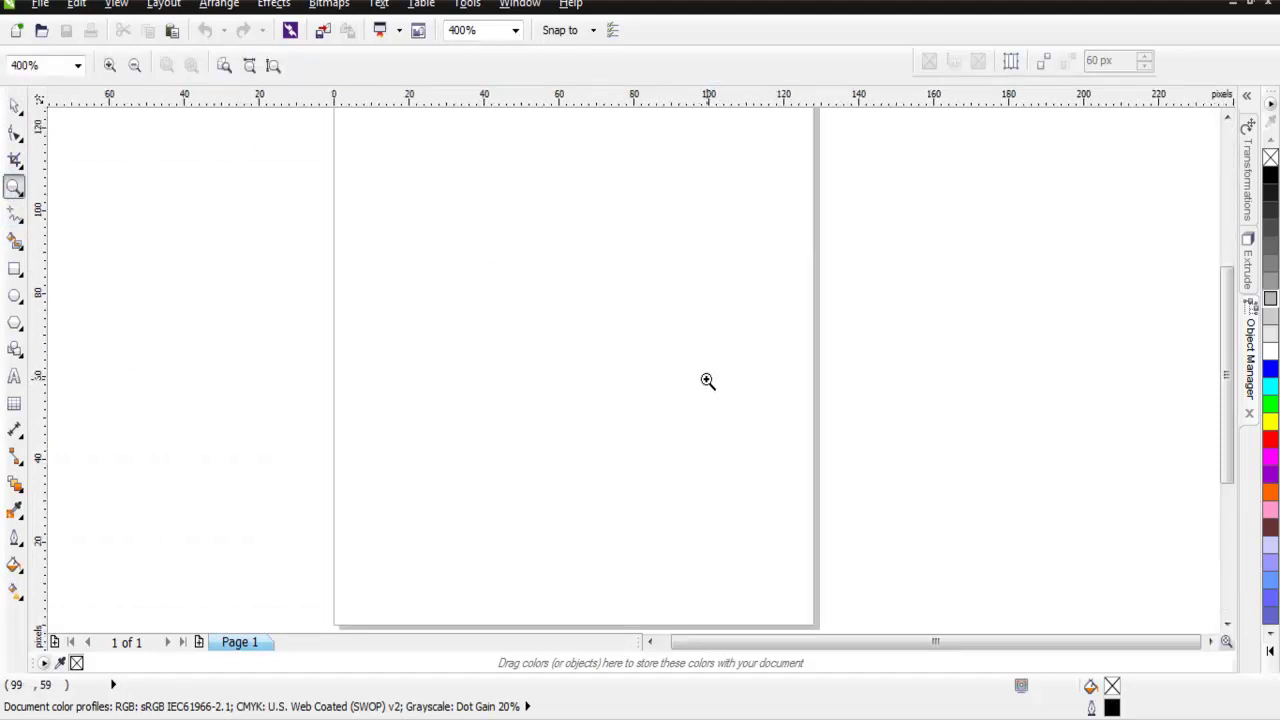
{"action": "left_click", "coordinate": [134, 65]}
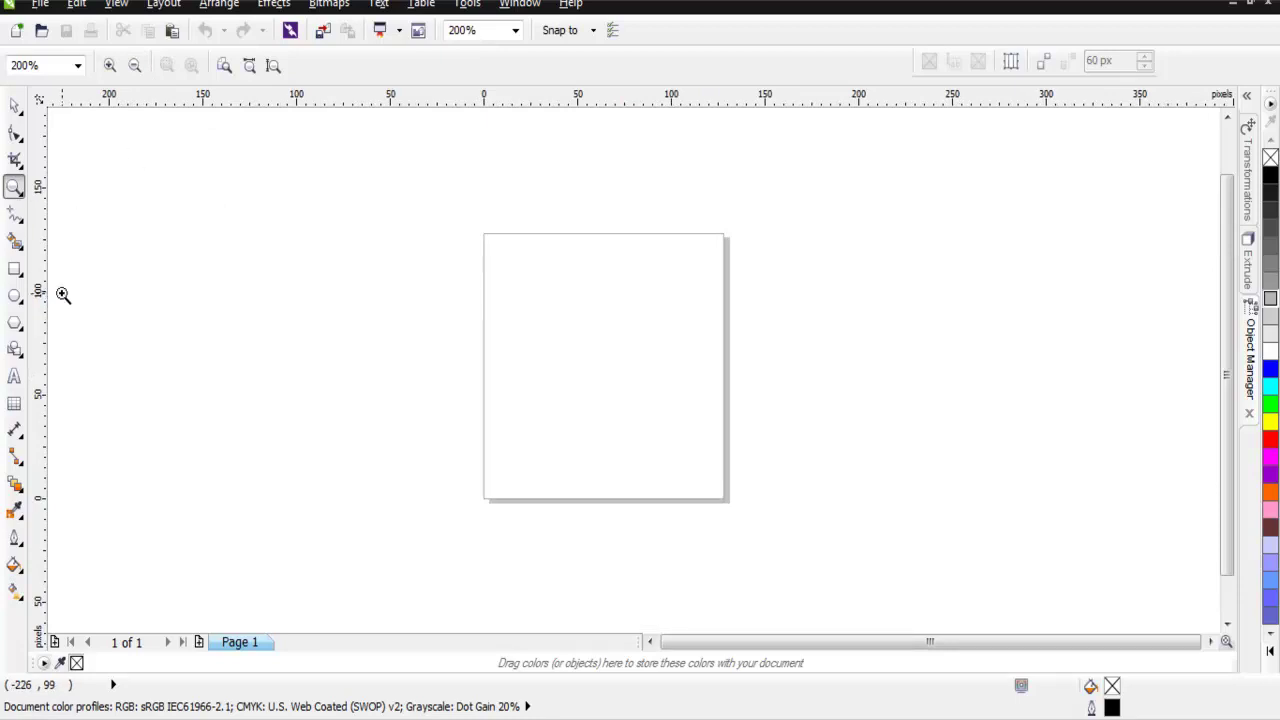
Draw a circle about 115 × 110 px, filled purple with a light mauve outline
{"action": "left_click", "coordinate": [14, 295]}
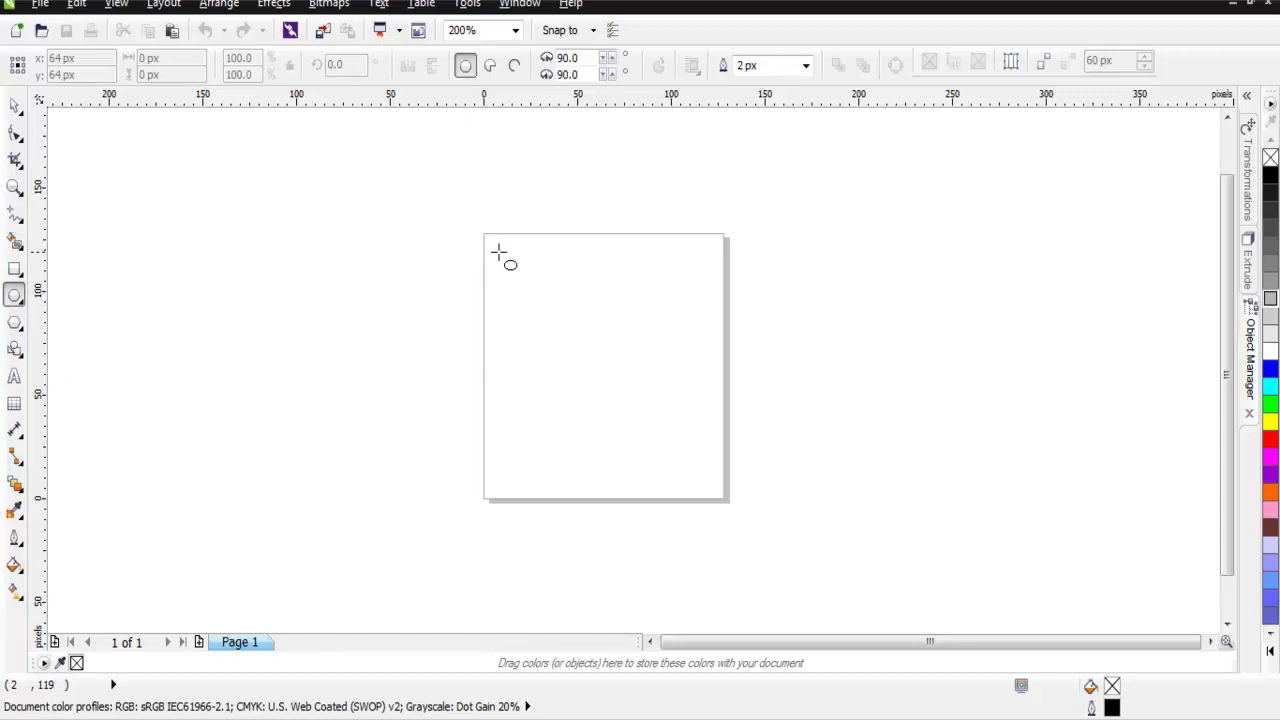
{"action": "left_click_drag", "start_coordinate": [498, 253], "coordinate": [718, 491]}
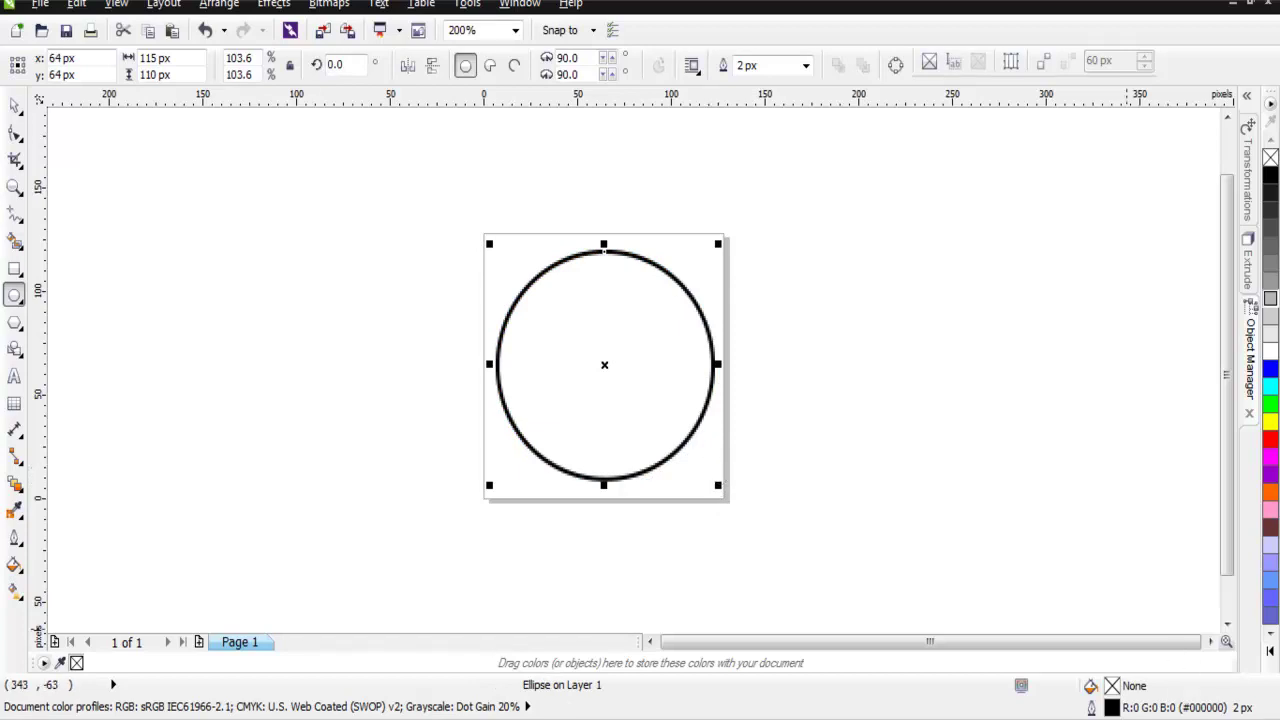
{"action": "left_click", "coordinate": [1270, 651]}
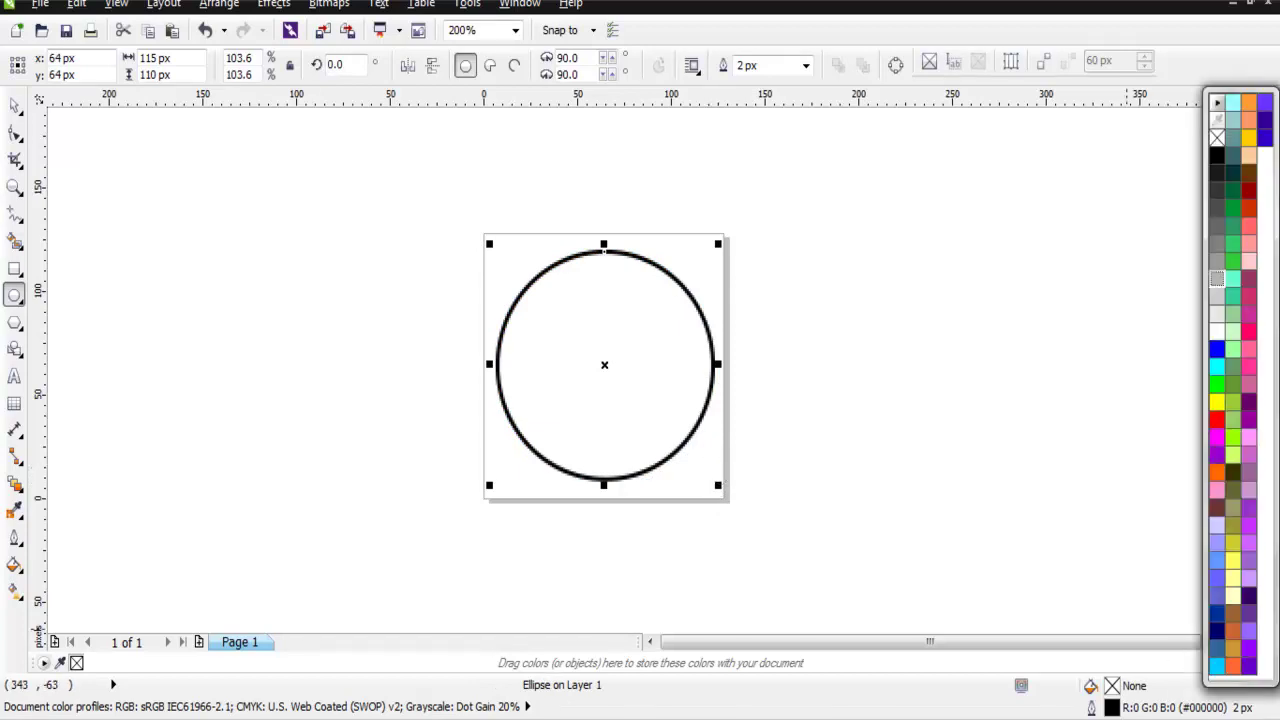
{"action": "left_click", "coordinate": [1217, 456]}
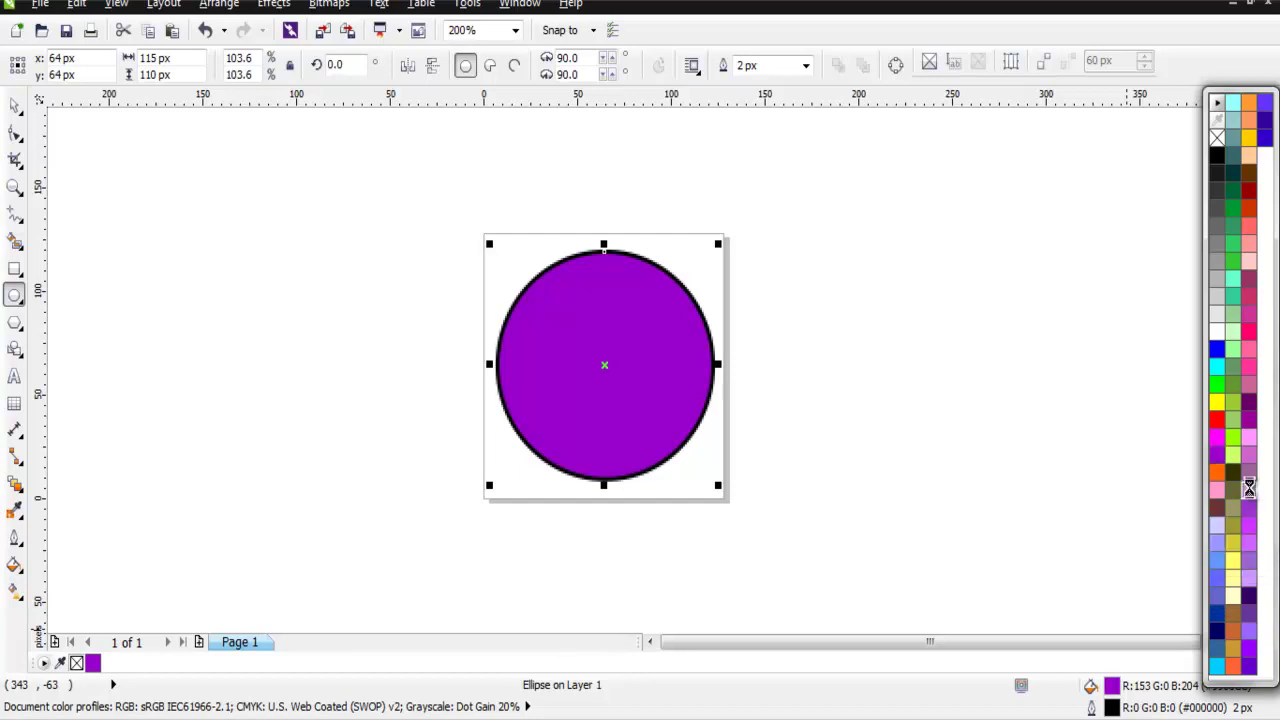
{"action": "right_click", "coordinate": [1249, 491]}
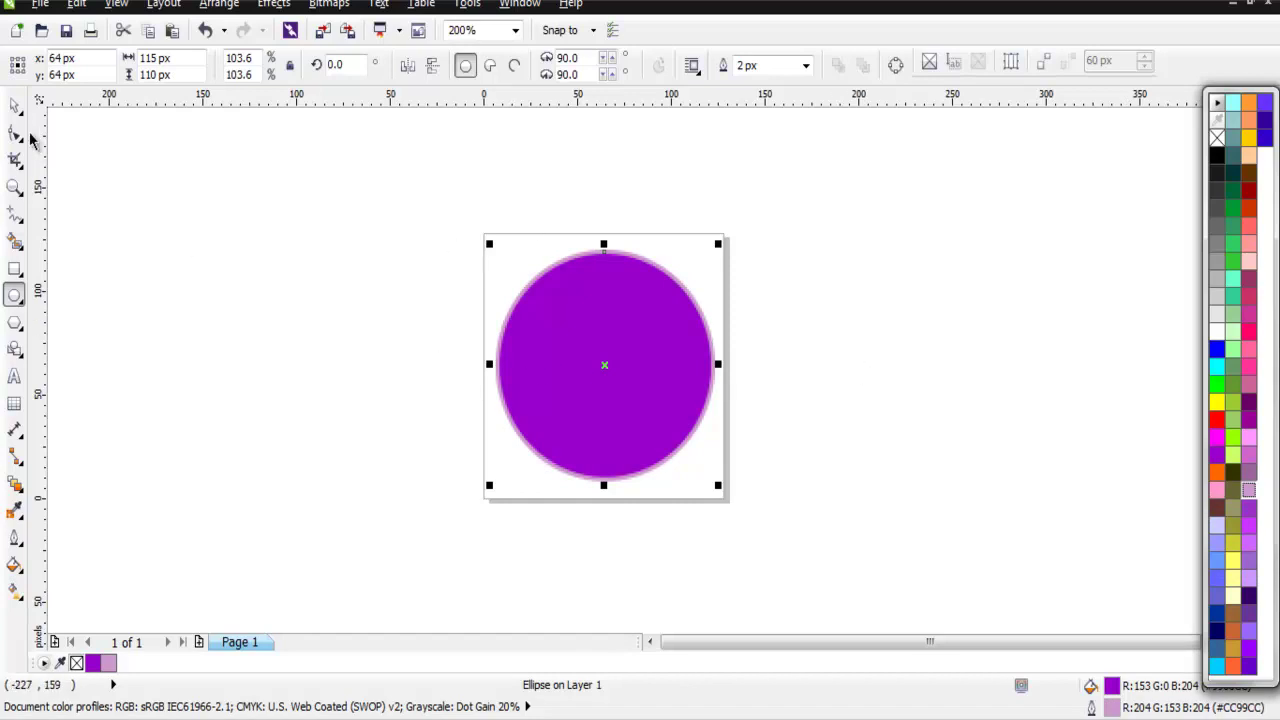
{"action": "key", "text": "space"}
{"action": "left_click", "coordinate": [283, 309]}
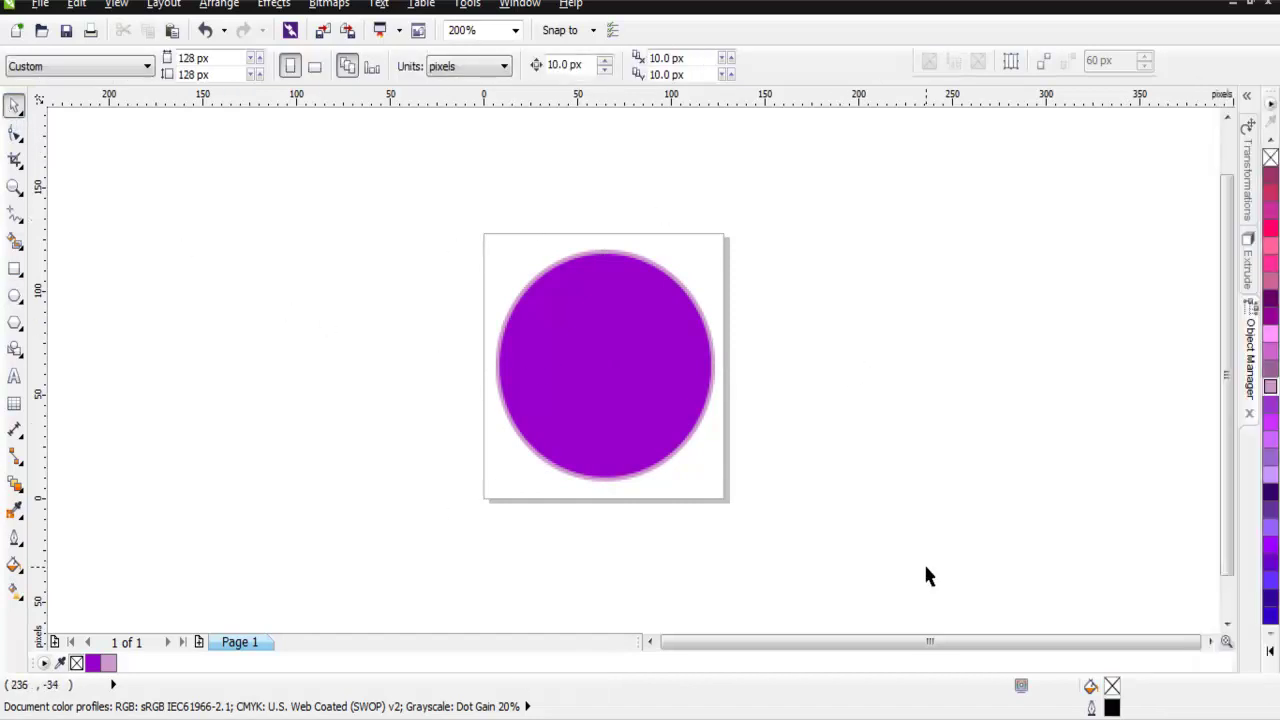
Type a letter K over the circle and move it to the centre
{"action": "left_click", "coordinate": [14, 375]}
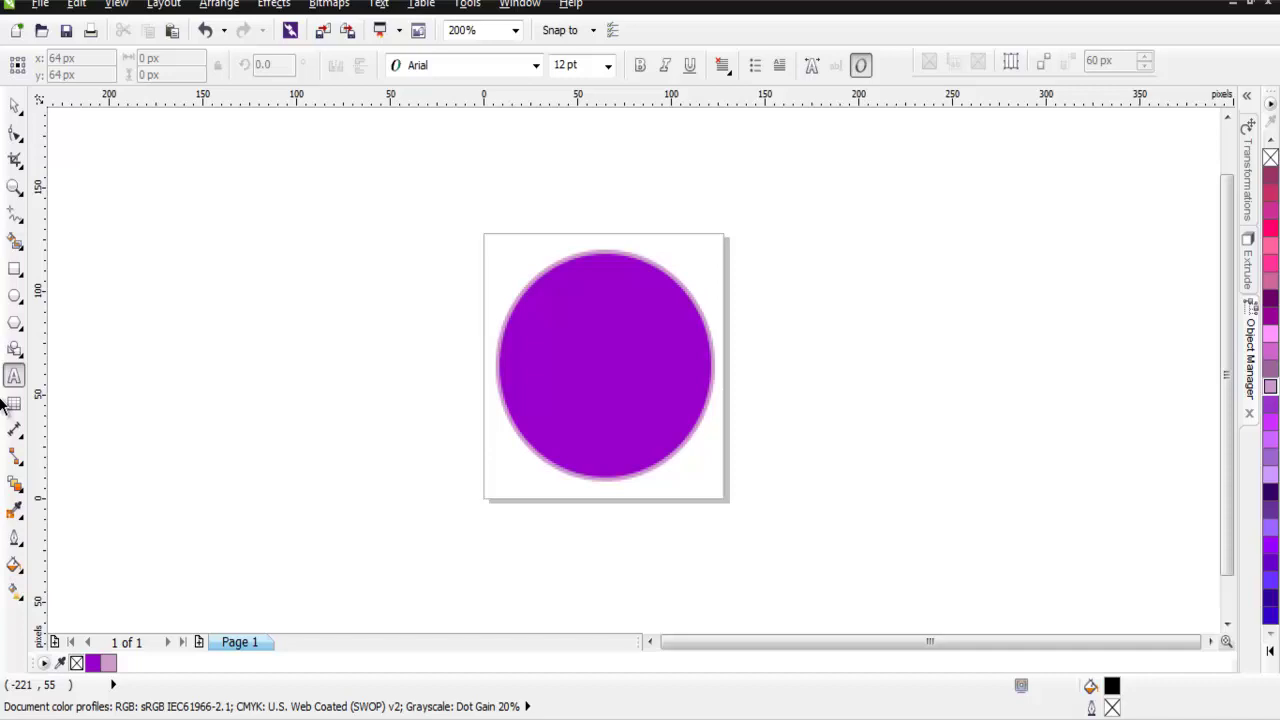
{"action": "left_click_drag", "start_coordinate": [540, 300], "coordinate": [664, 458]}
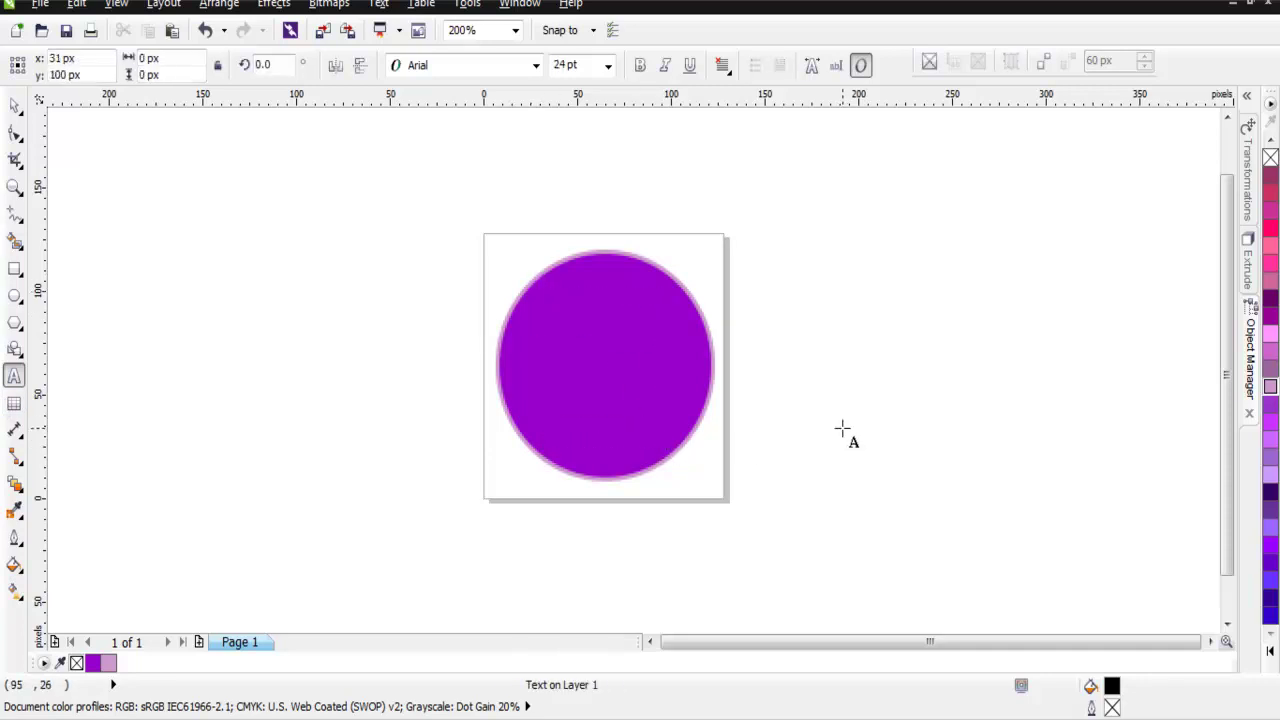
{"action": "type", "text": "K"}
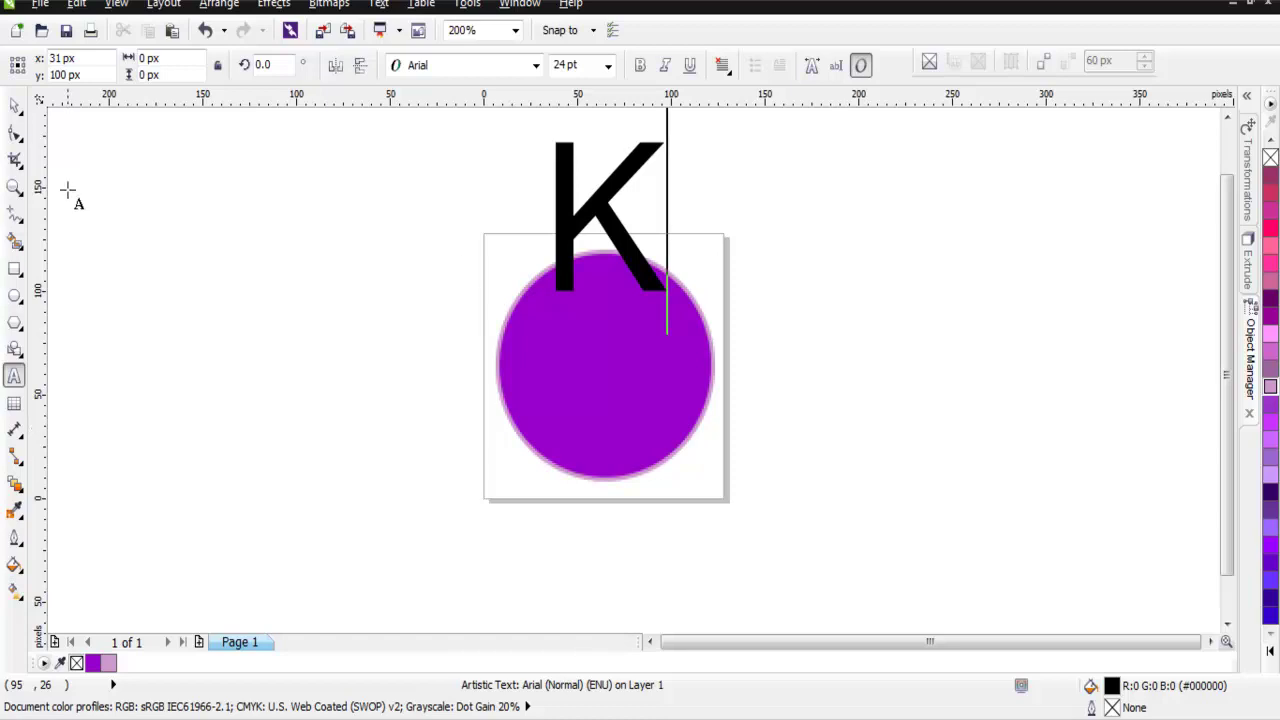
{"action": "key", "text": "Escape"}
{"action": "left_click", "coordinate": [15, 105]}
{"action": "left_click_drag", "start_coordinate": [610, 215], "coordinate": [584, 364]}
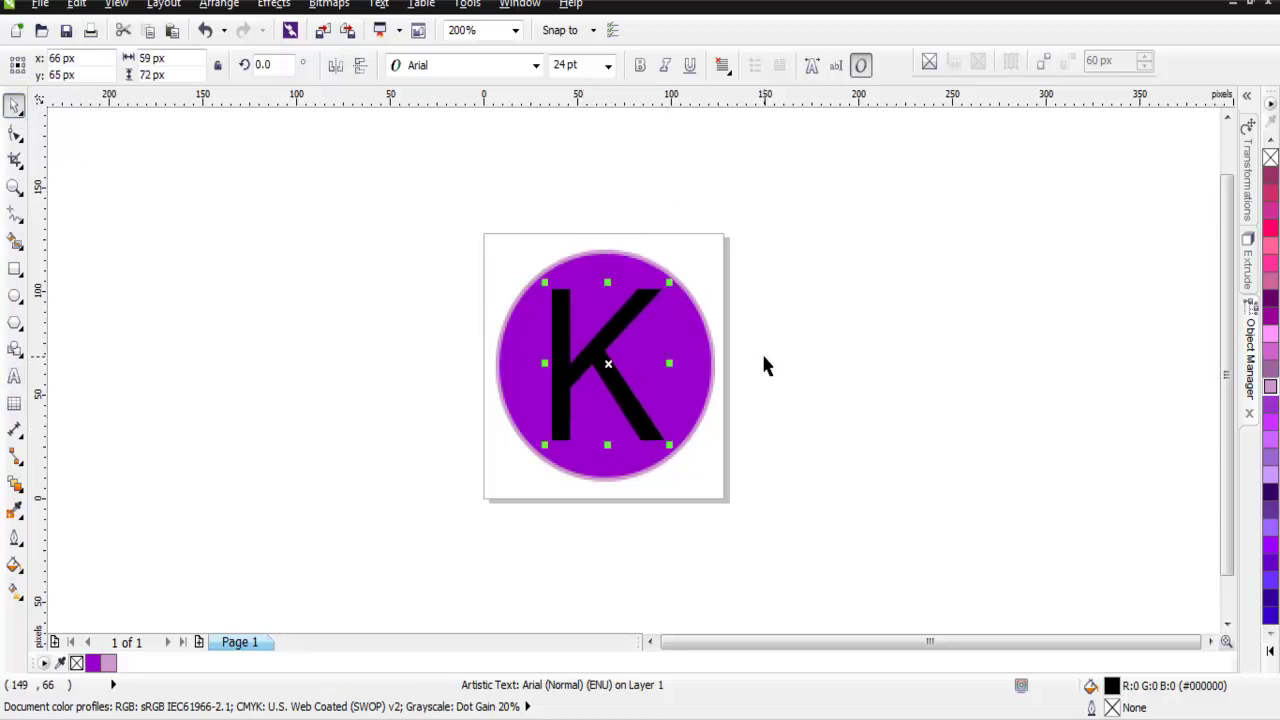
Fill the K white and give it a darker grey outline
{"action": "left_click", "coordinate": [1270, 651]}
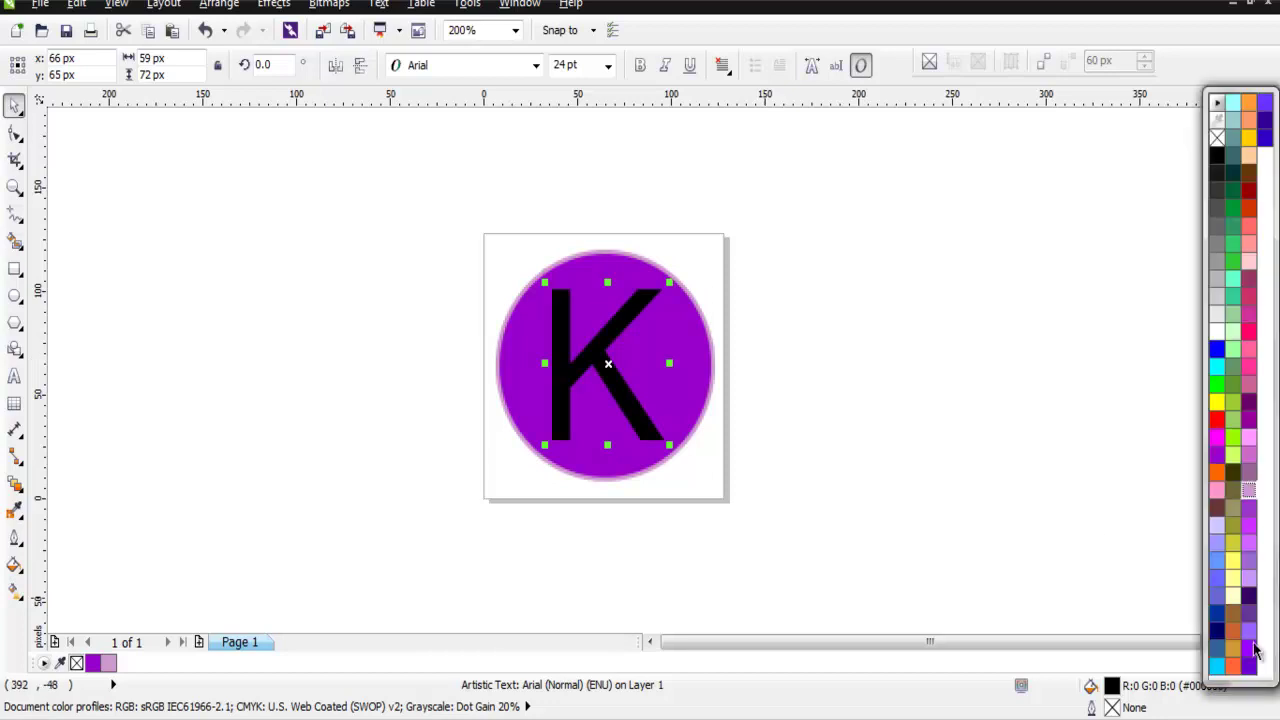
{"action": "left_click", "coordinate": [1217, 331]}
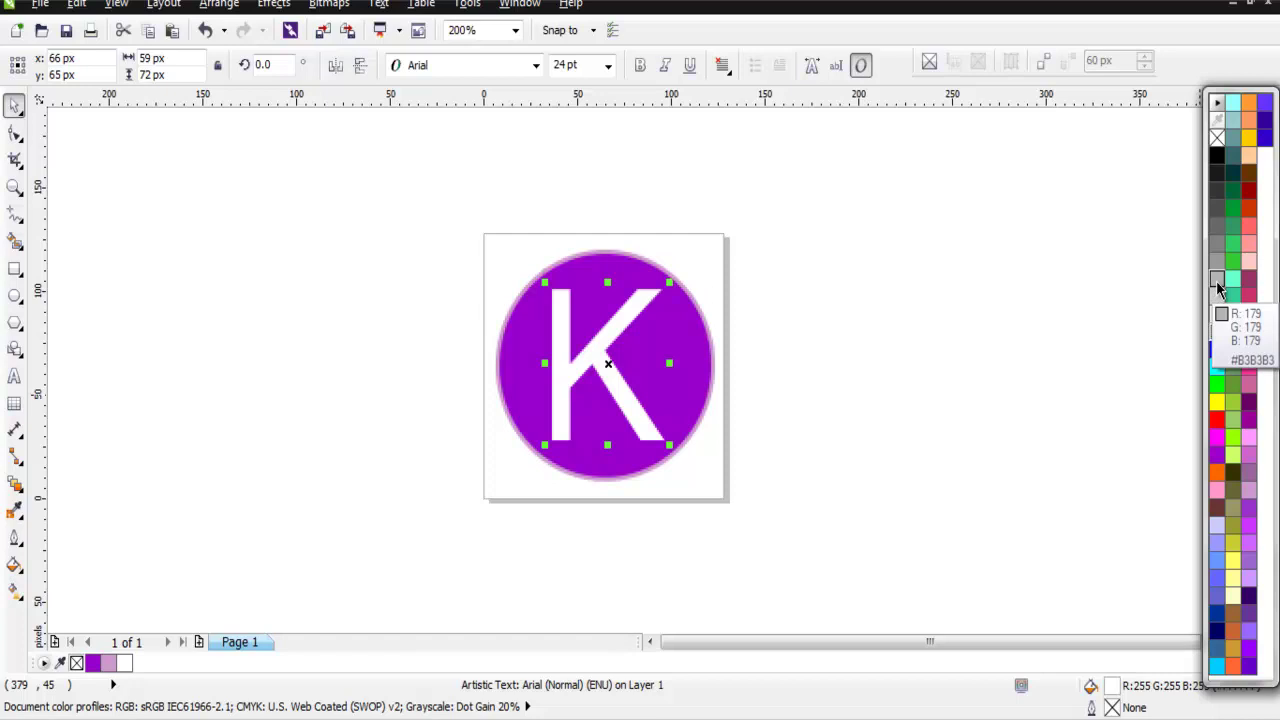
{"action": "right_click", "coordinate": [1217, 281]}
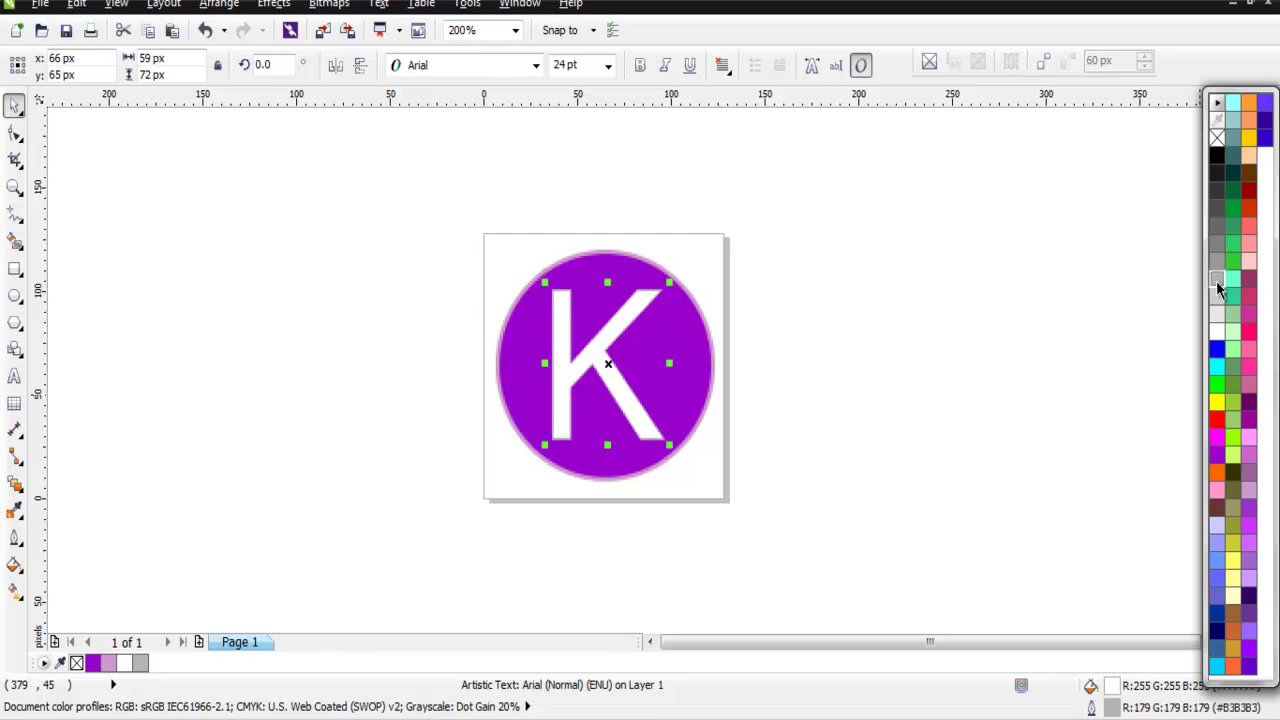
{"action": "right_click", "coordinate": [1217, 263]}
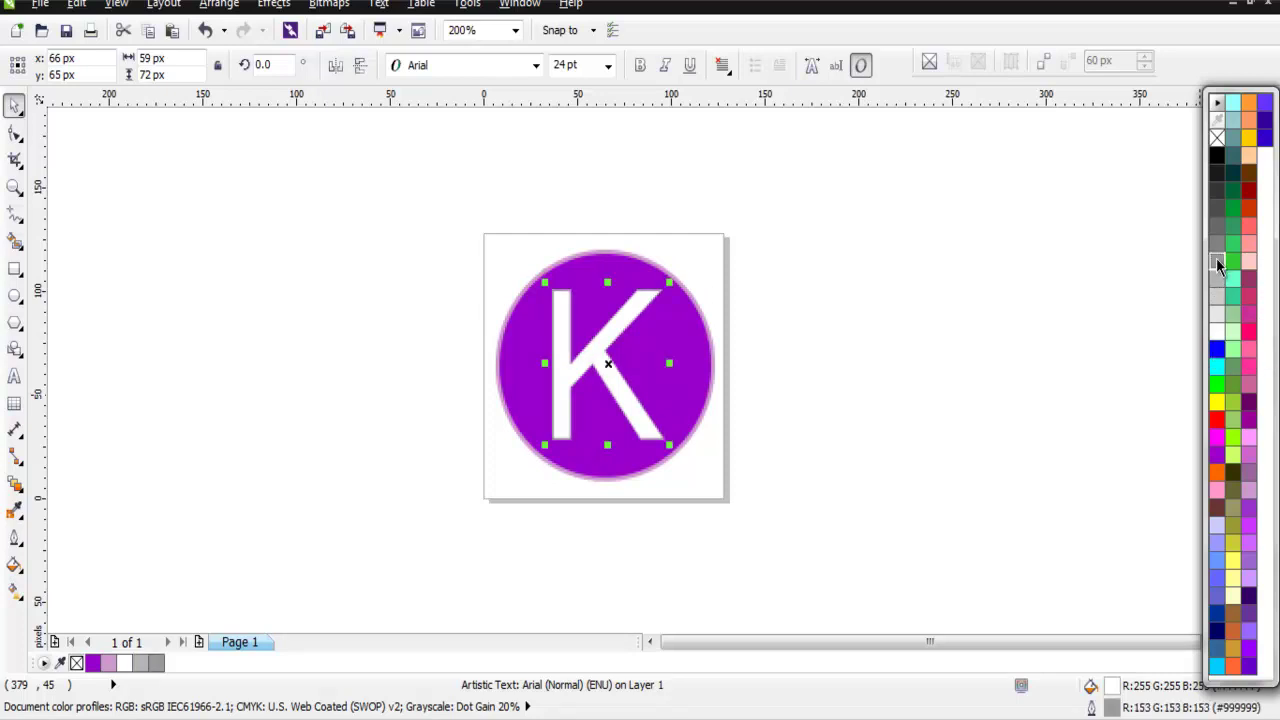
{"action": "left_click", "coordinate": [993, 284]}
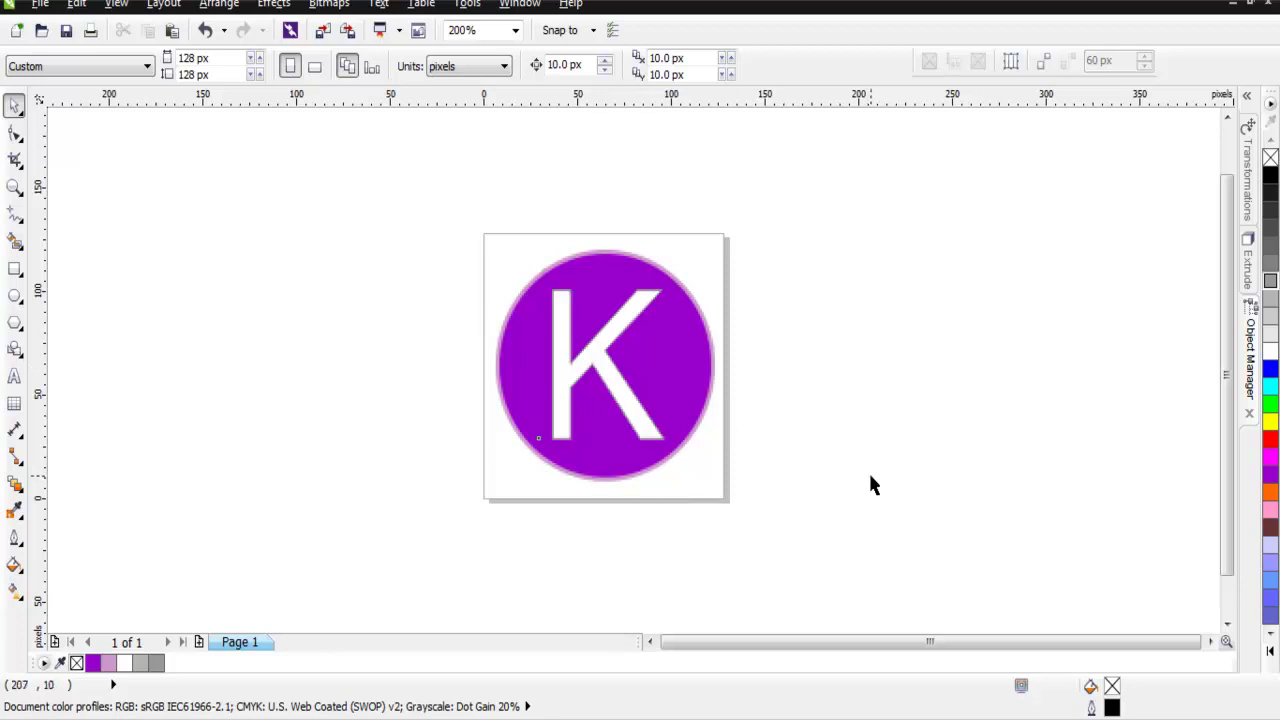
Start exporting the drawing and try ICO as the file format
{"action": "left_click", "coordinate": [41, 6]}
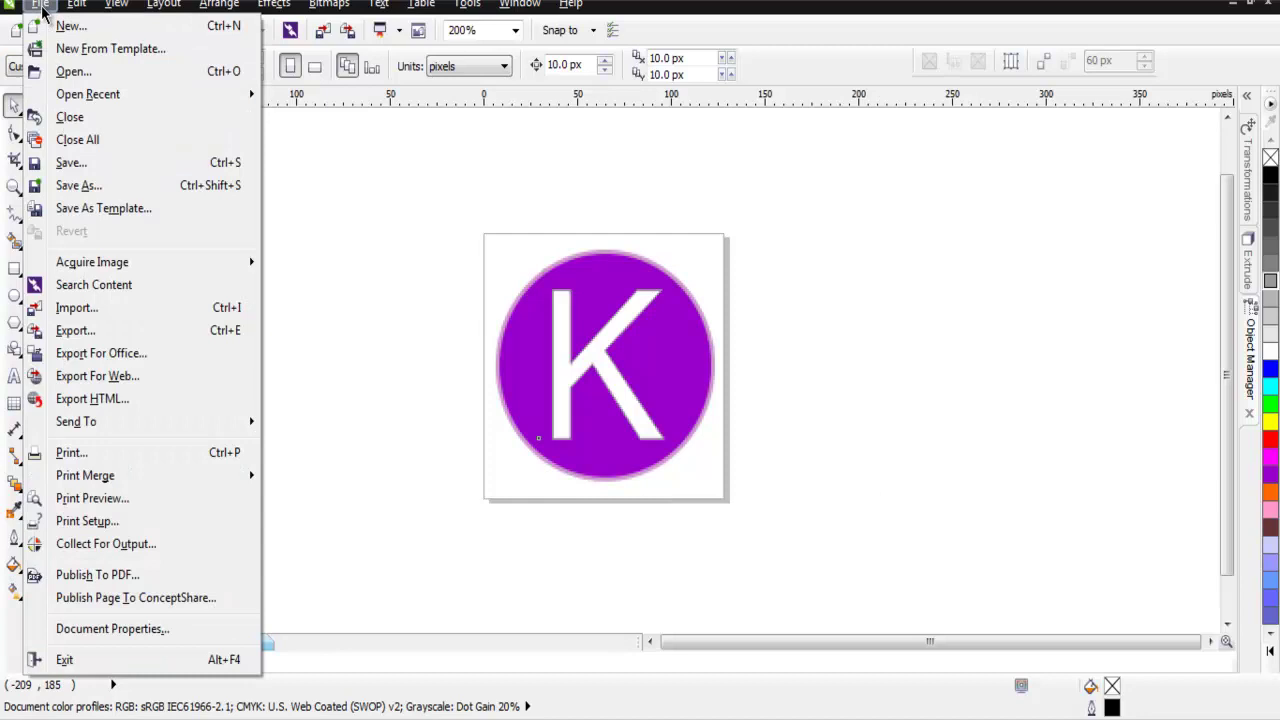
{"action": "left_click", "coordinate": [100, 331]}
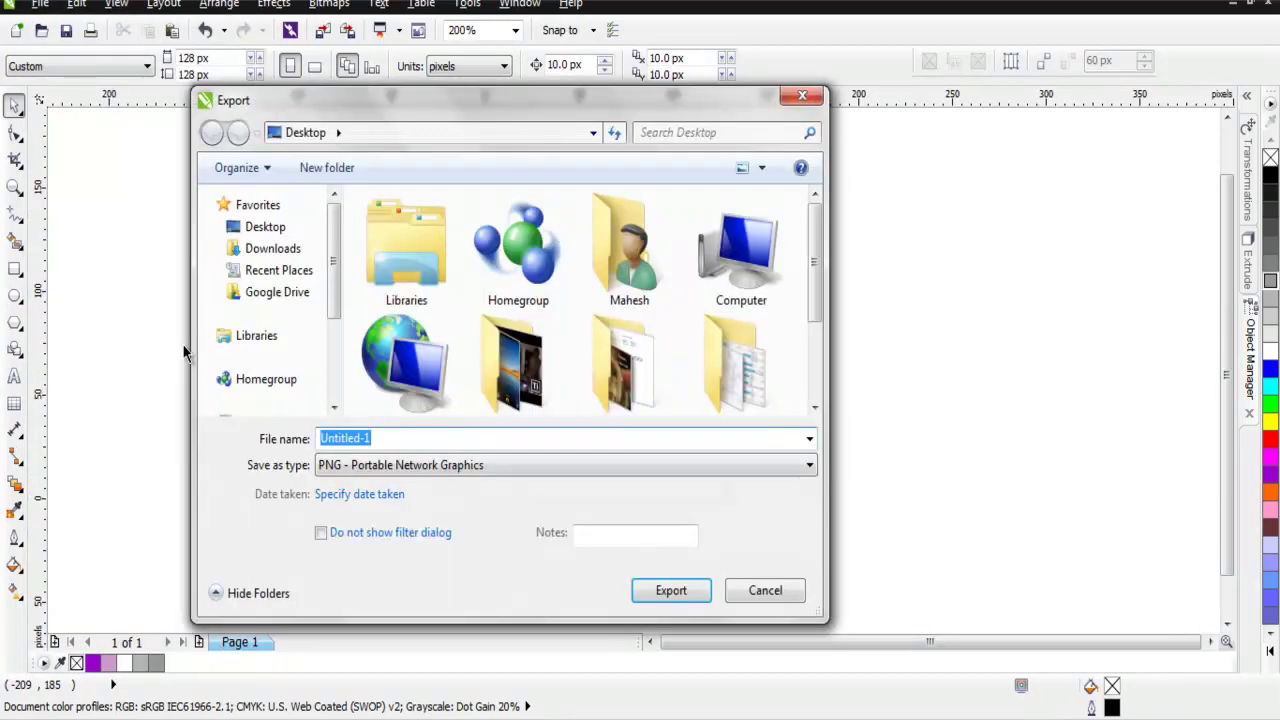
{"action": "left_click", "coordinate": [355, 466]}
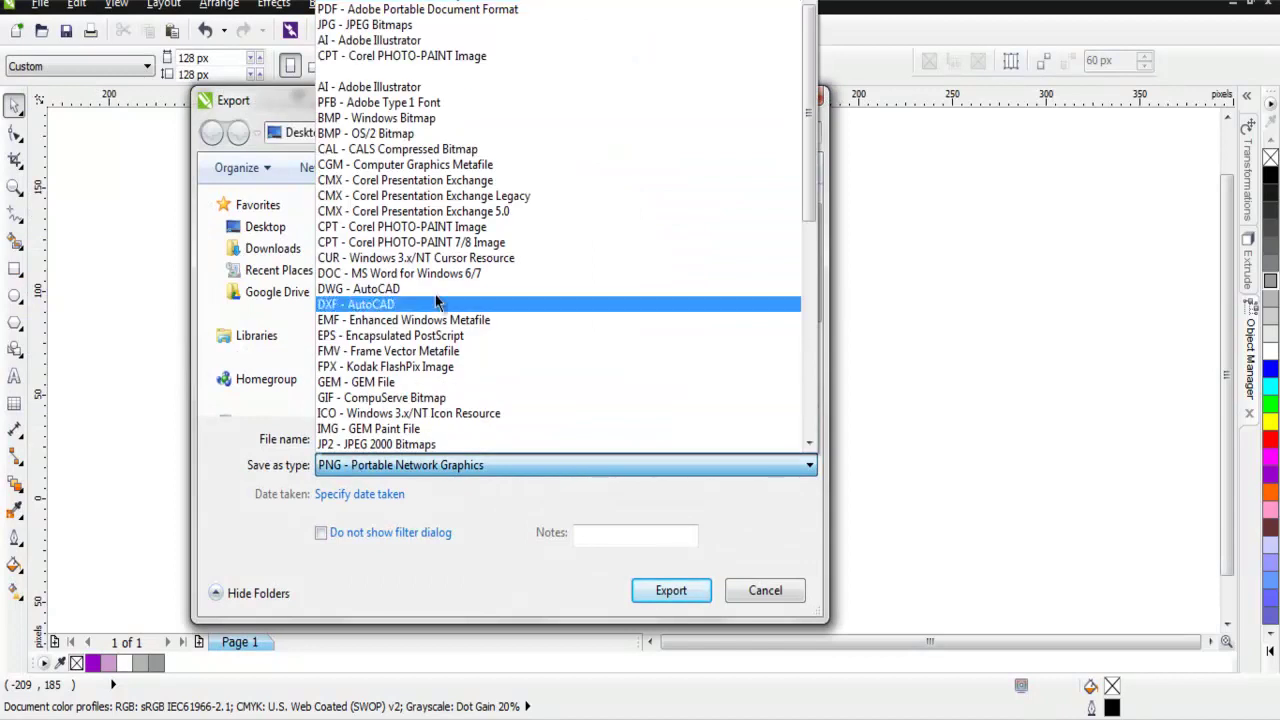
{"action": "scroll", "coordinate": [451, 200], "scroll_direction": "down", "scroll_amount": 3}
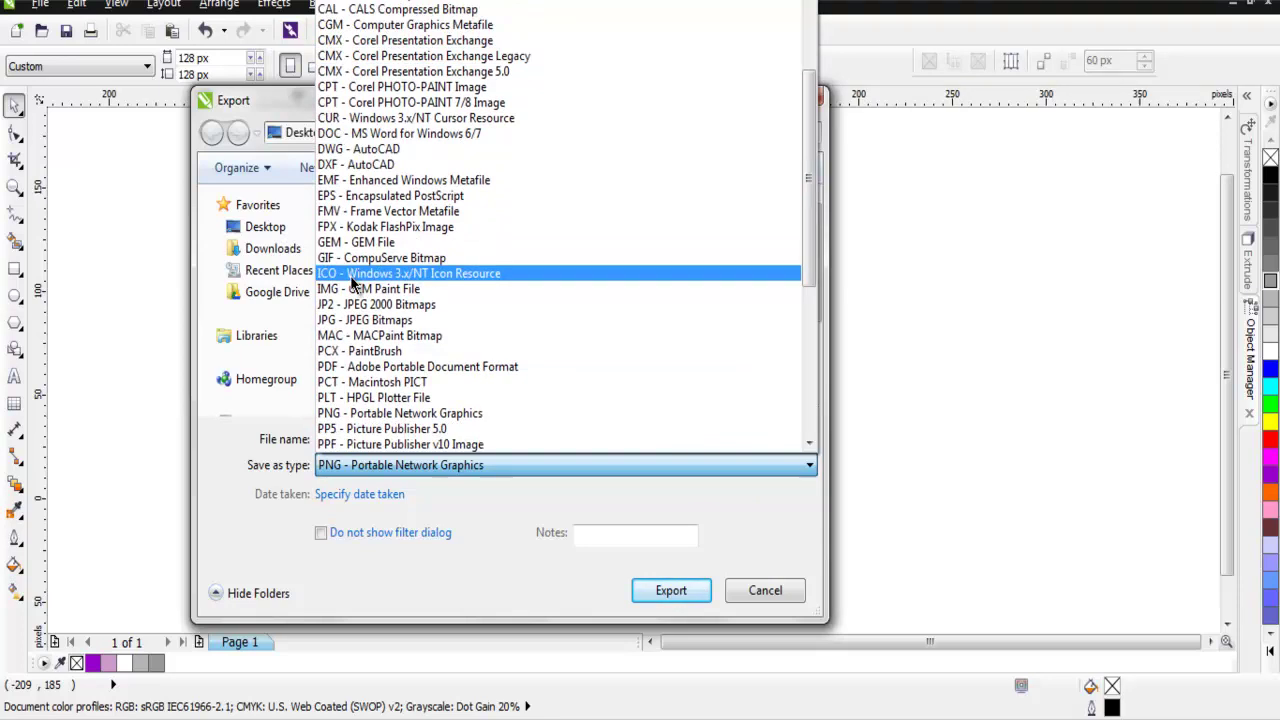
{"action": "left_click", "coordinate": [350, 277]}
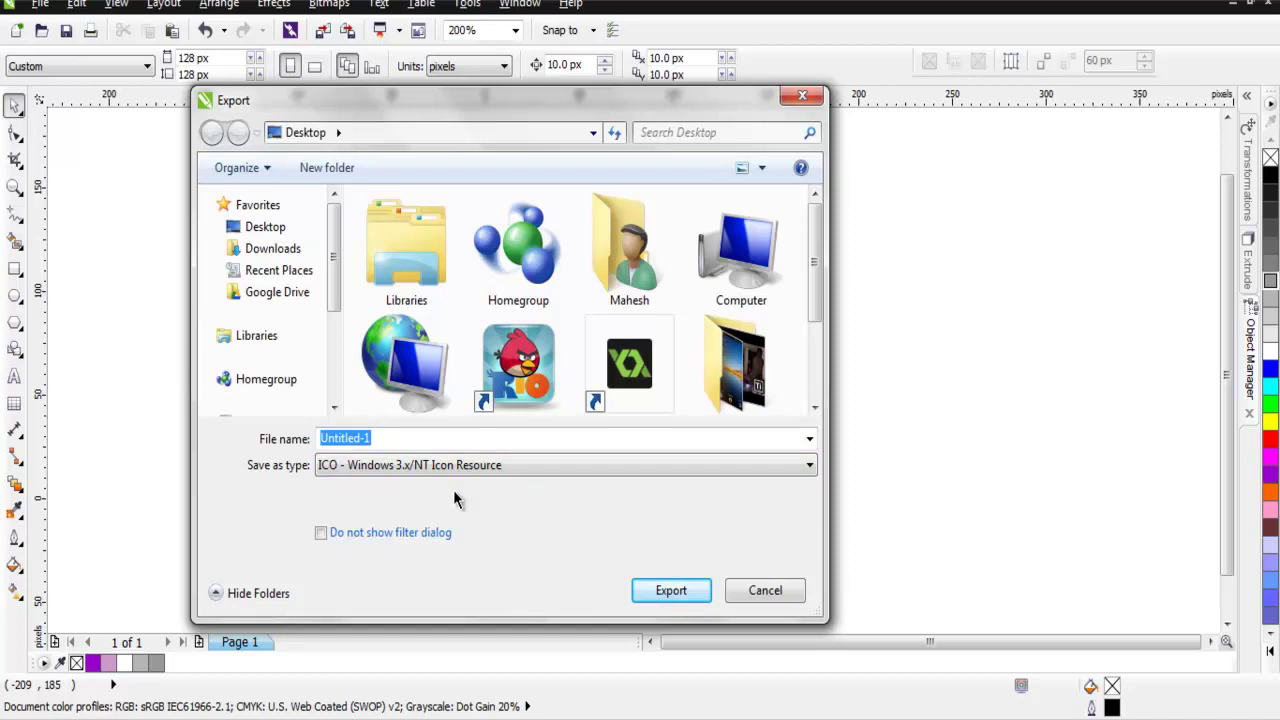
Switch the format back to PNG and export Untitled-1 to the Desktop
{"action": "left_click", "coordinate": [422, 468]}
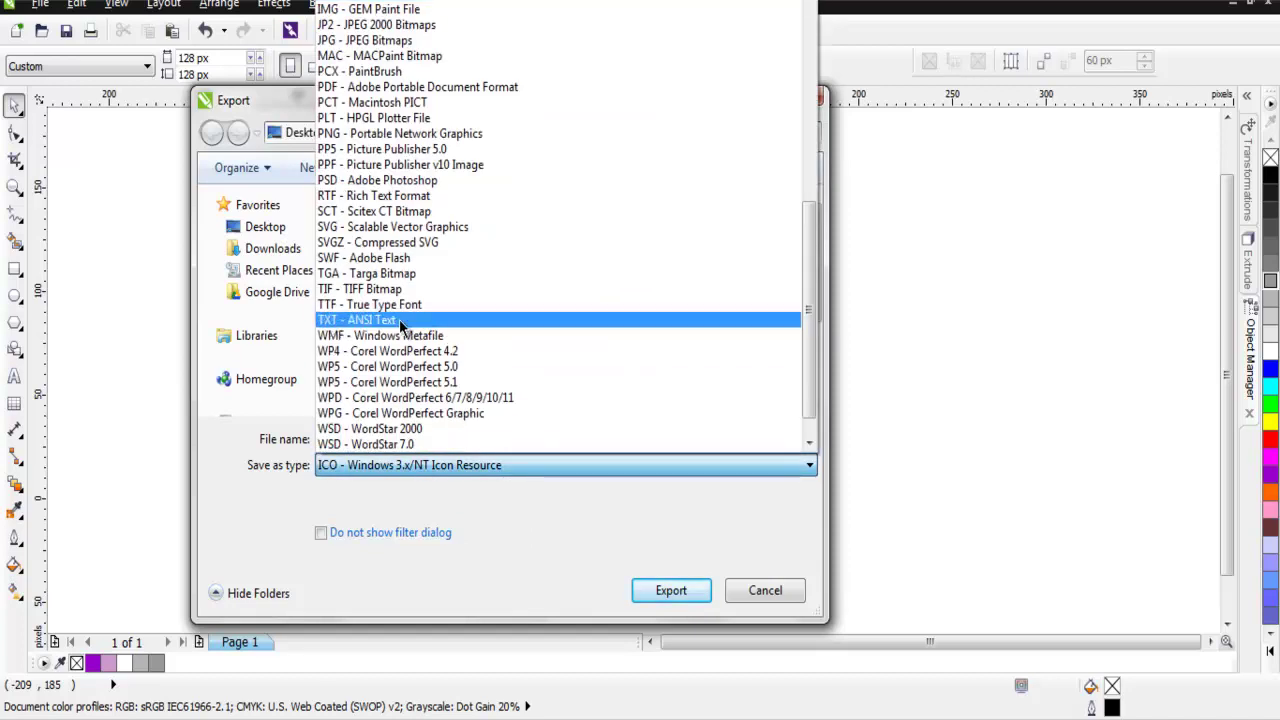
{"action": "left_click", "coordinate": [348, 136]}
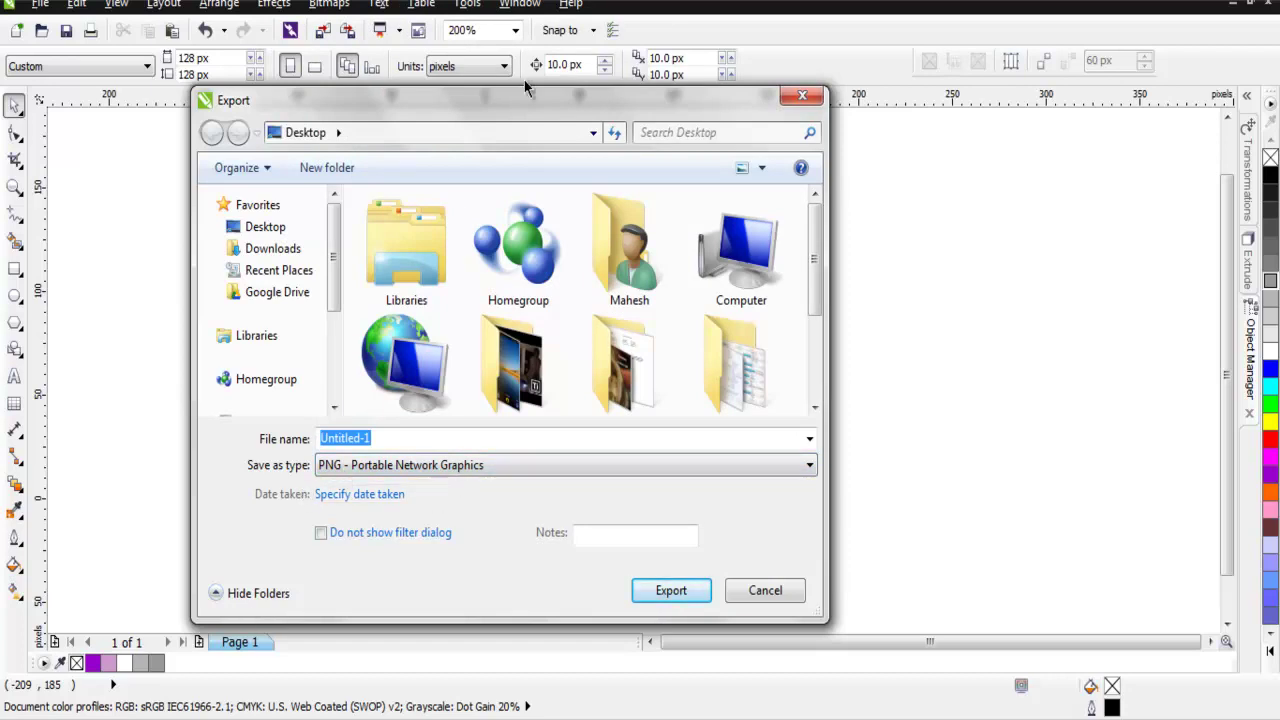
{"action": "left_click_drag", "start_coordinate": [511, 107], "coordinate": [960, 105]}
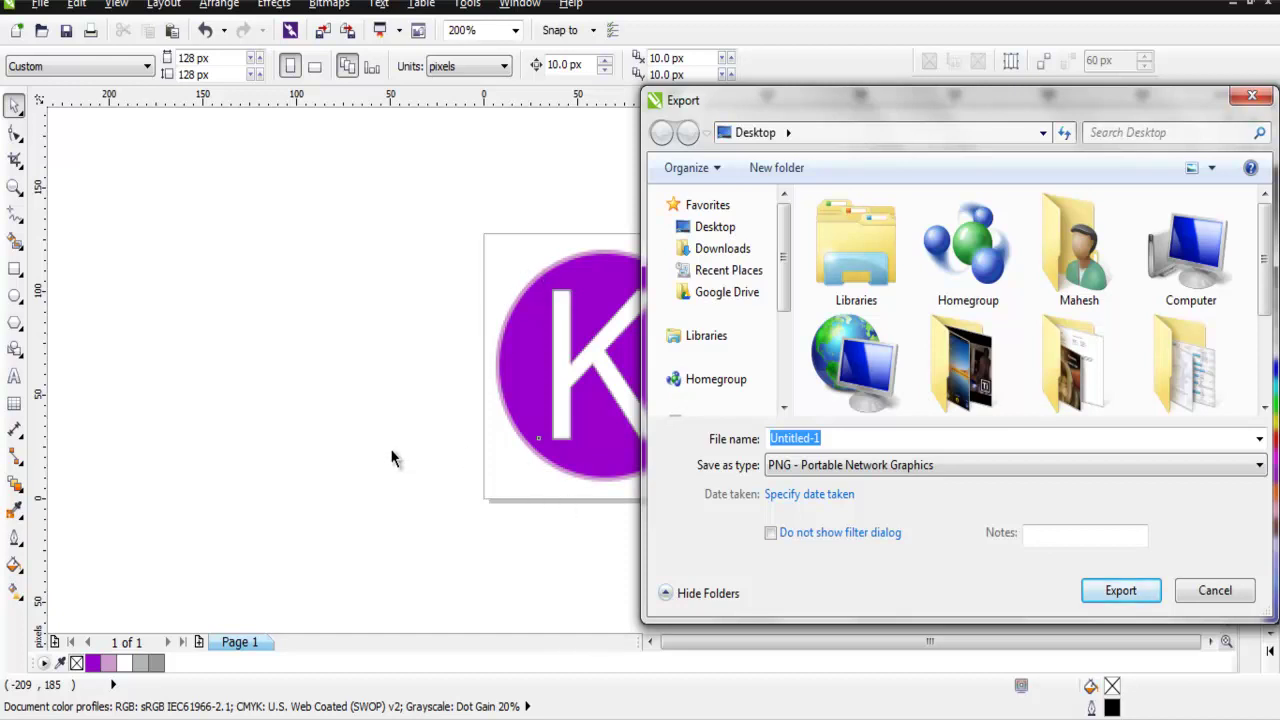
{"action": "left_click_drag", "start_coordinate": [727, 107], "coordinate": [223, 102]}
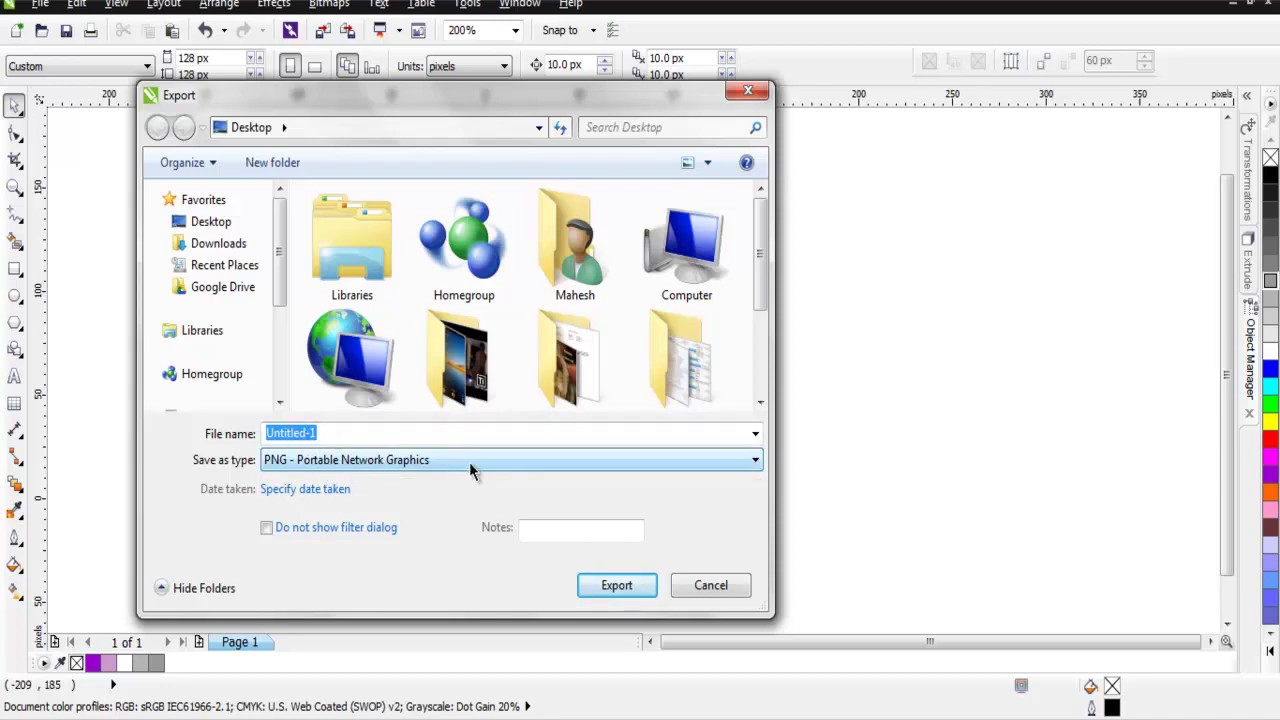
{"action": "left_click", "coordinate": [616, 585]}
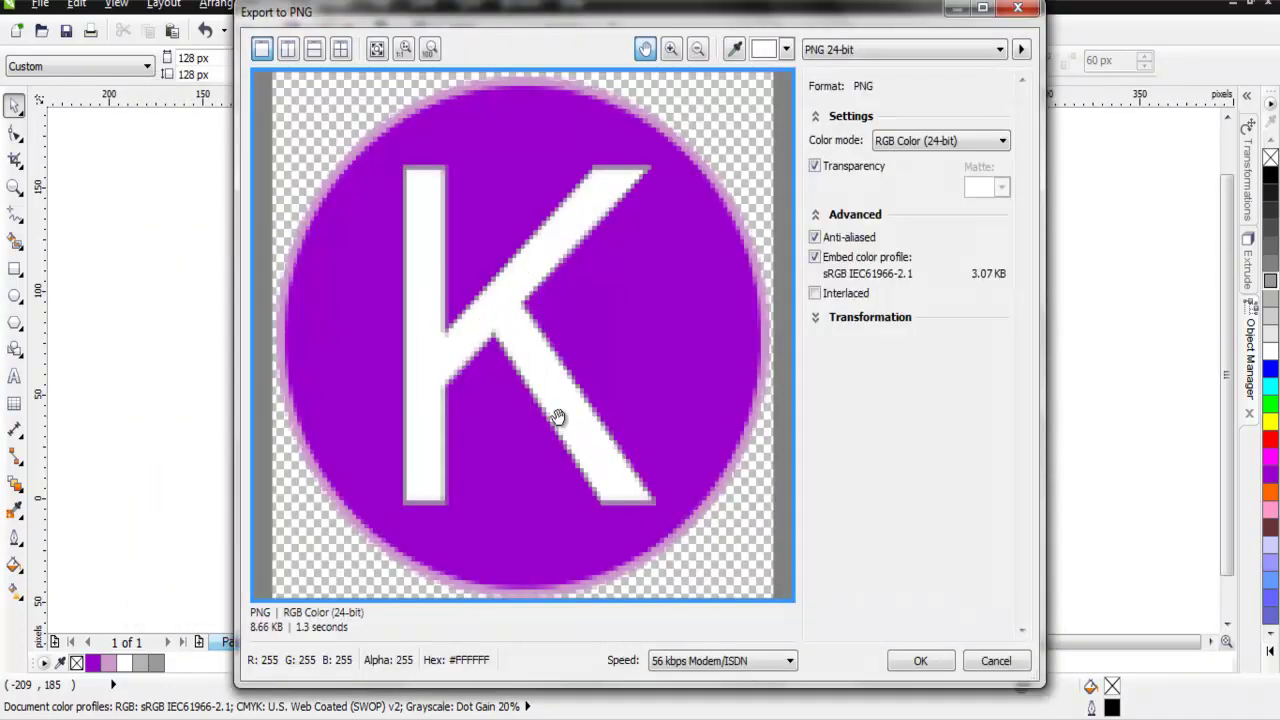
Accept the PNG 24-bit preset with a transparent background
{"action": "left_click", "coordinate": [814, 166]}
{"action": "left_click", "coordinate": [853, 55]}
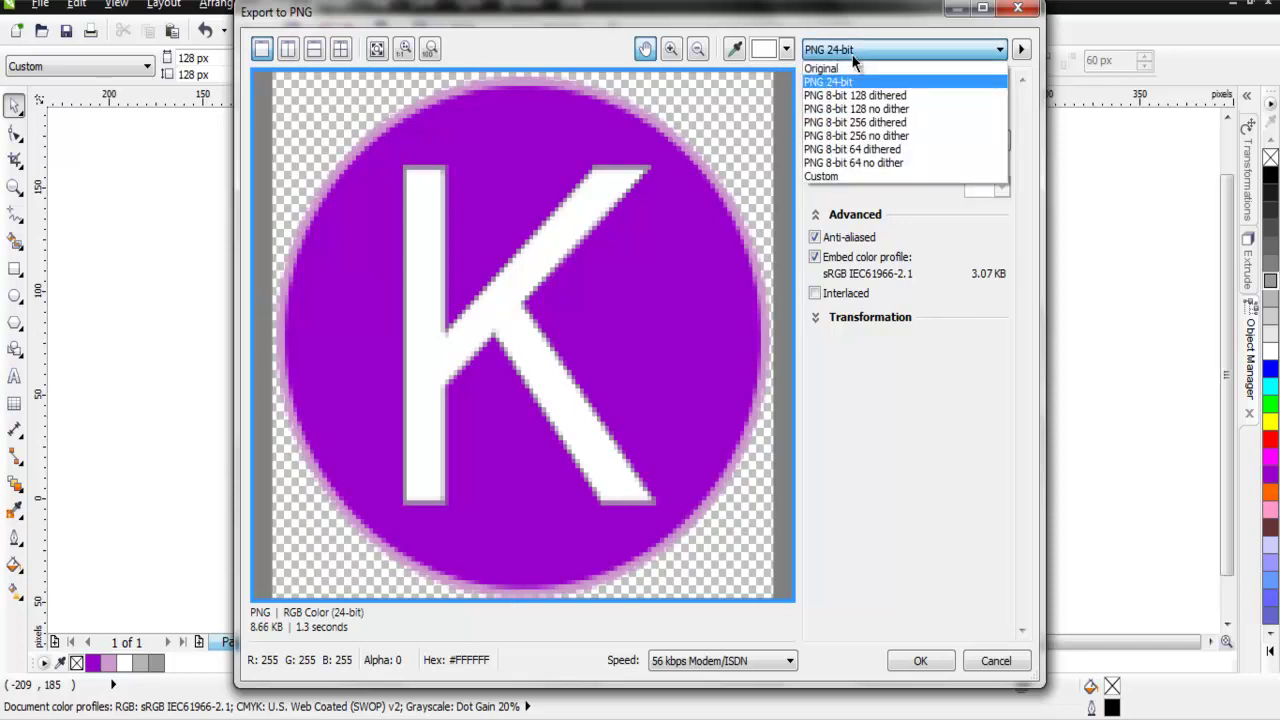
{"action": "left_click", "coordinate": [853, 57]}
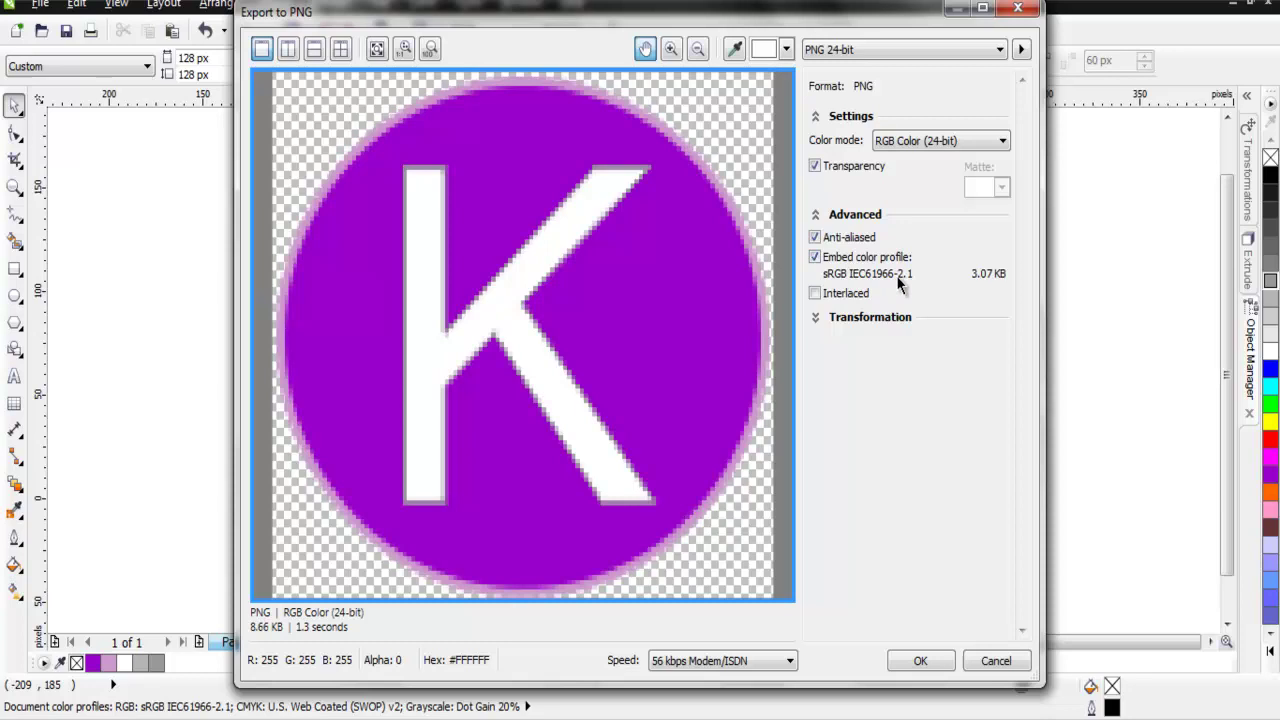
{"action": "left_click", "coordinate": [920, 661]}
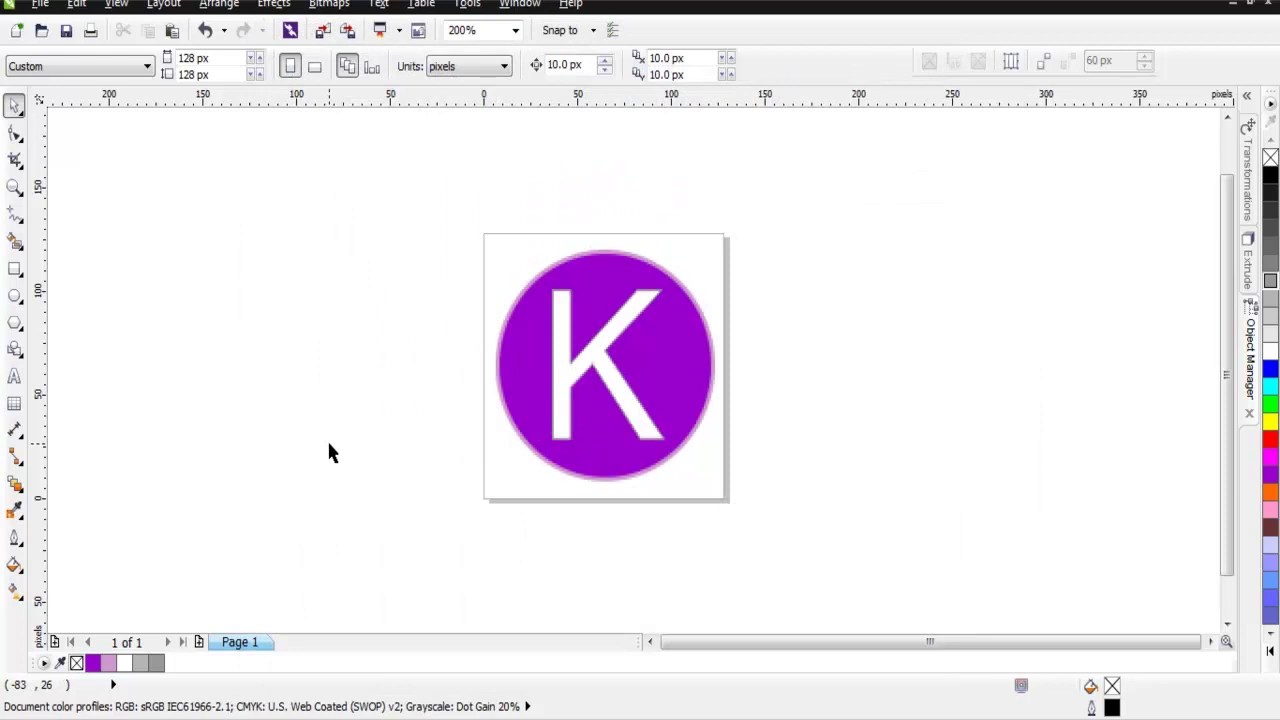
Find the exported Untitled-1.png in the Desktop folder via Computer in Explorer
{"action": "key", "text": "super"}
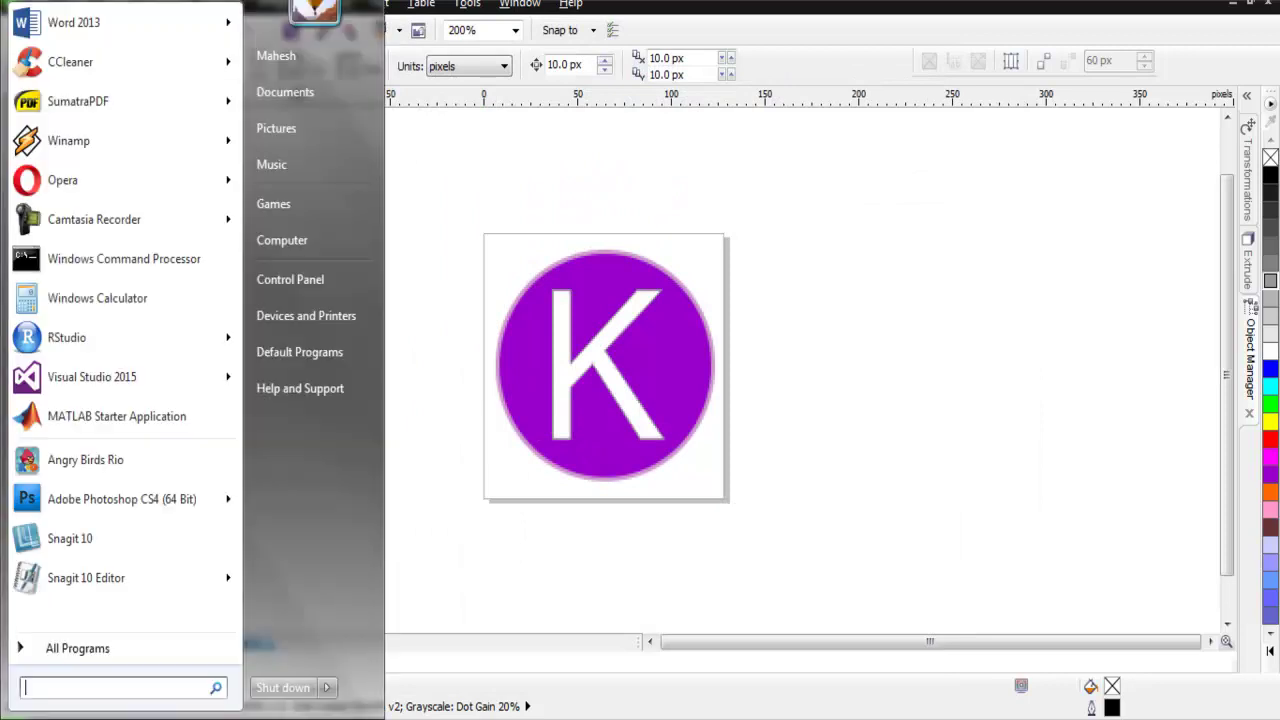
{"action": "left_click", "coordinate": [276, 238]}
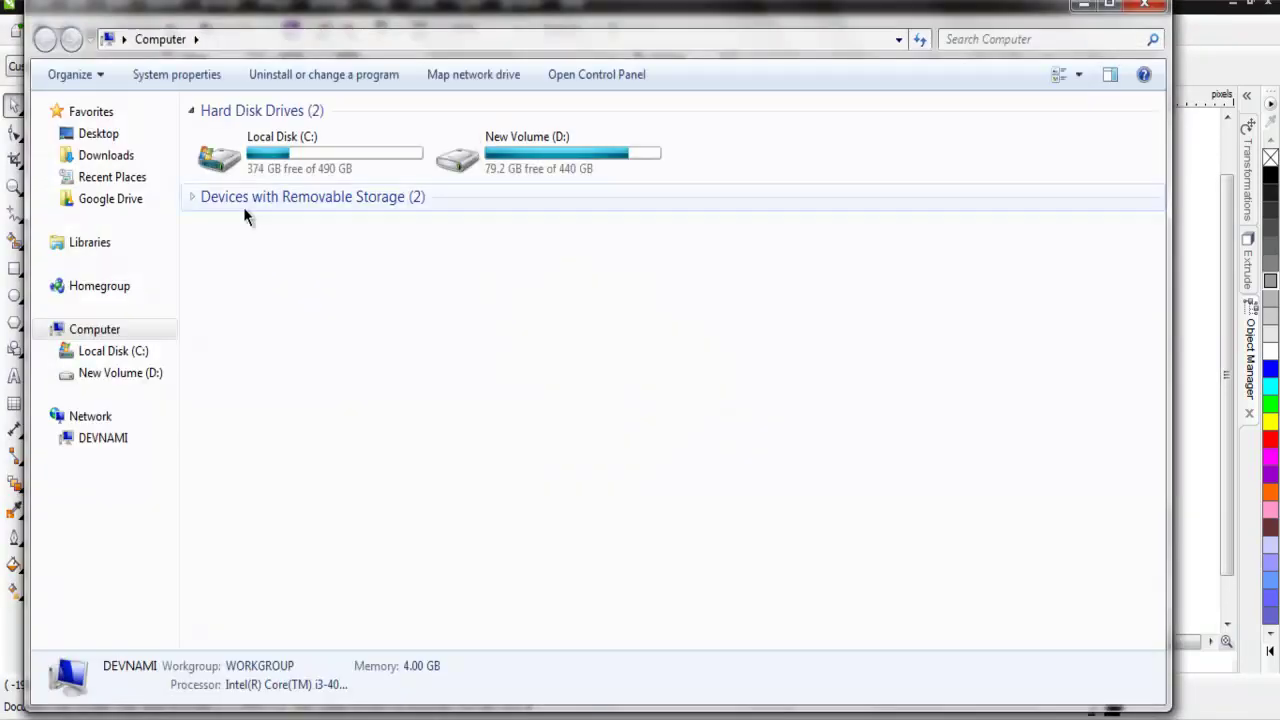
{"action": "left_click", "coordinate": [96, 133]}
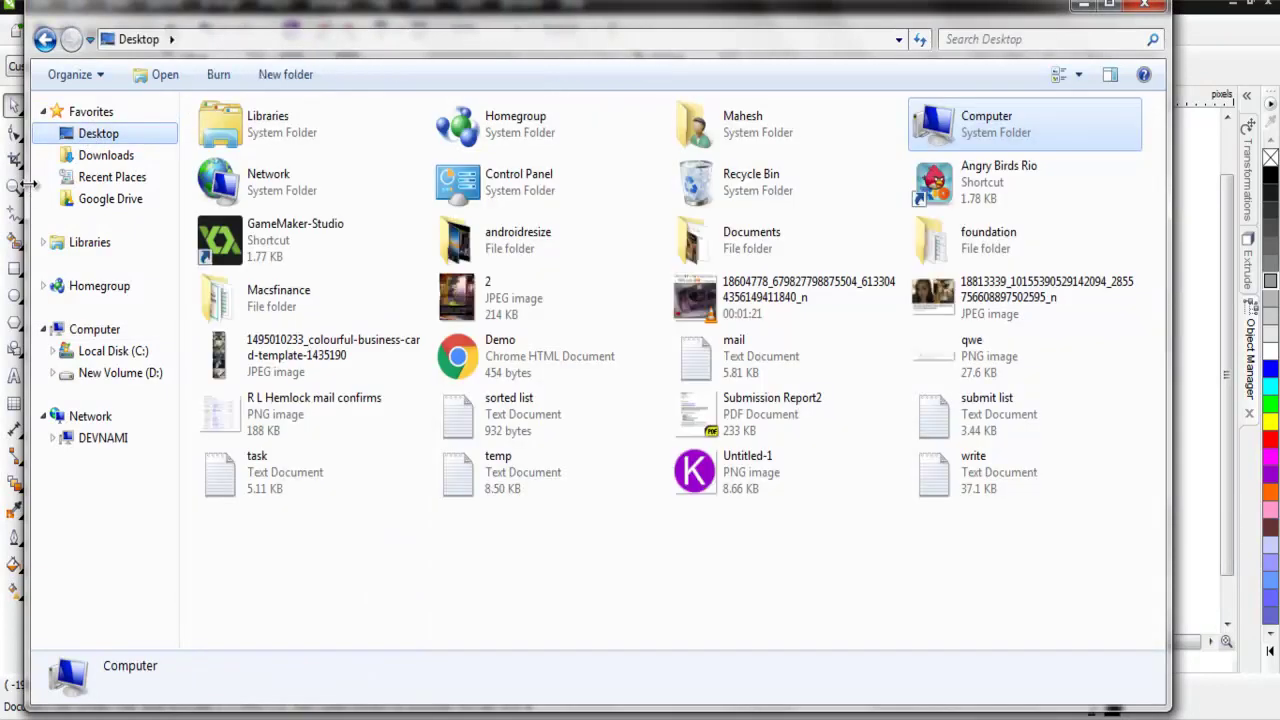
{"action": "left_click", "coordinate": [801, 487]}
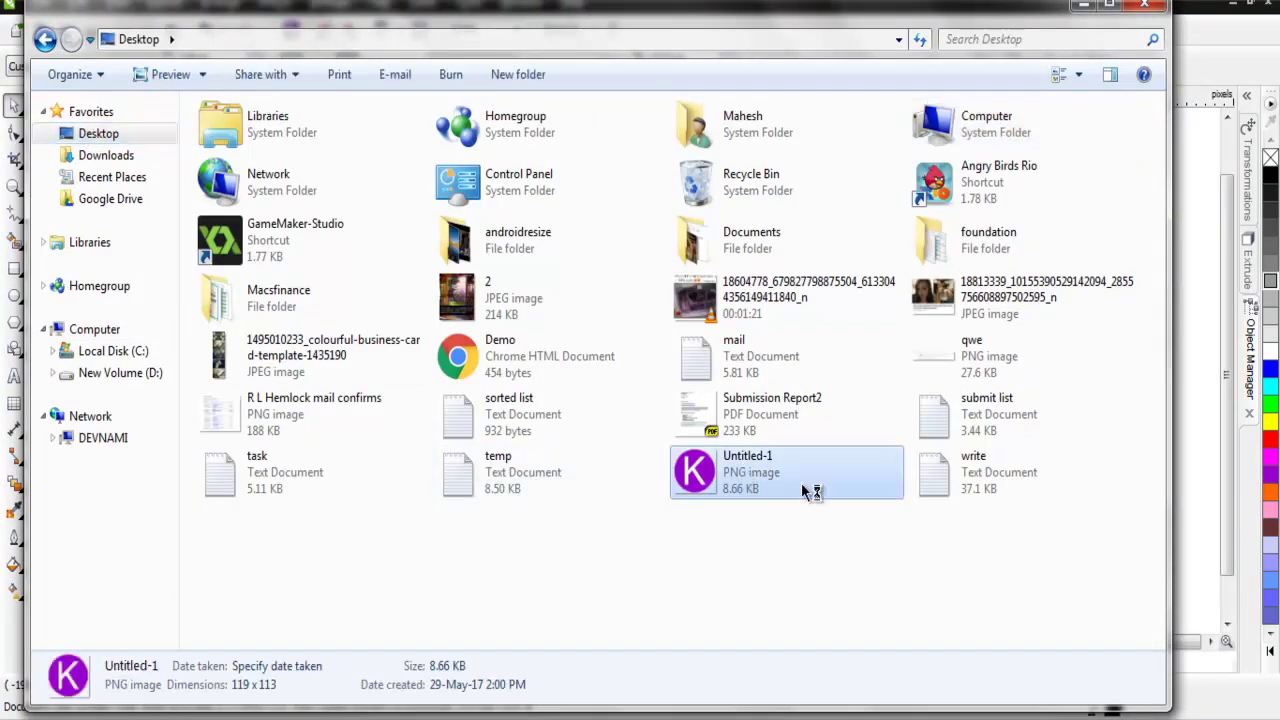